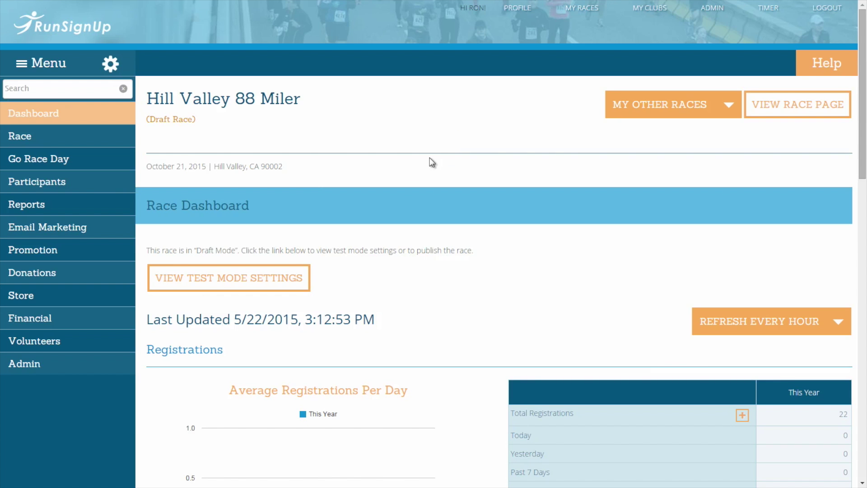
Open the setup page for the race's groups and teams from the participant management section.
left_click(107, 188)
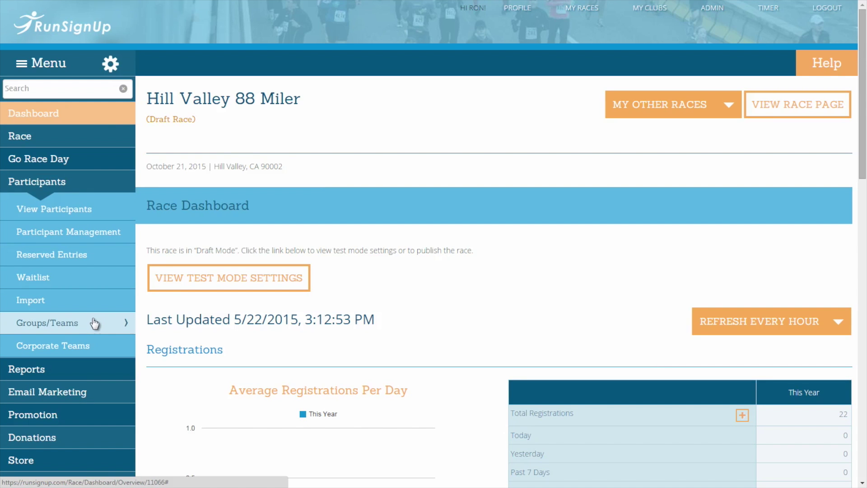
mouse_move(95, 323)
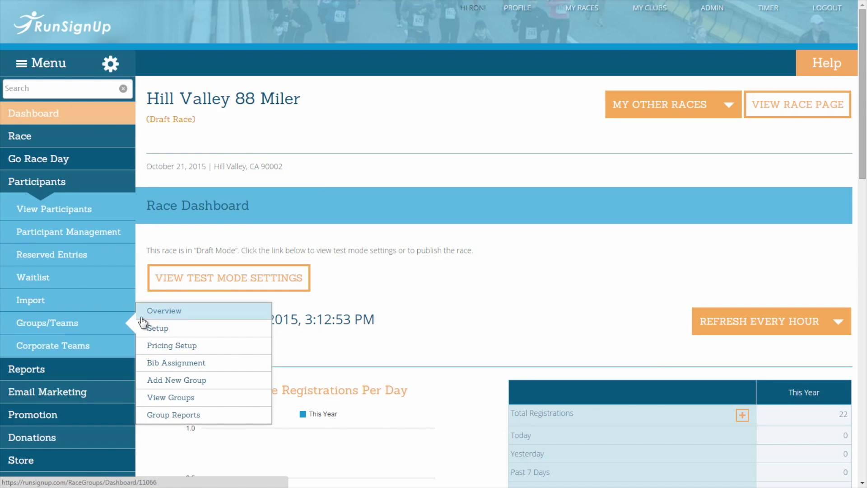
left_click(164, 312)
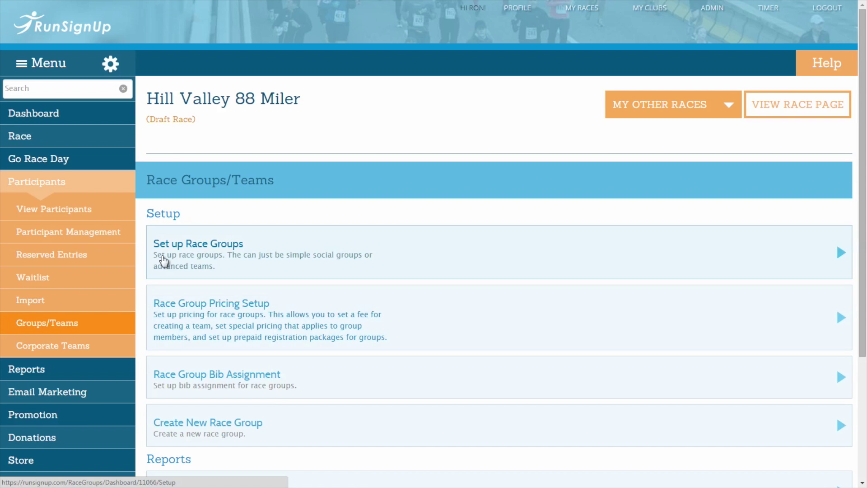
left_click(170, 253)
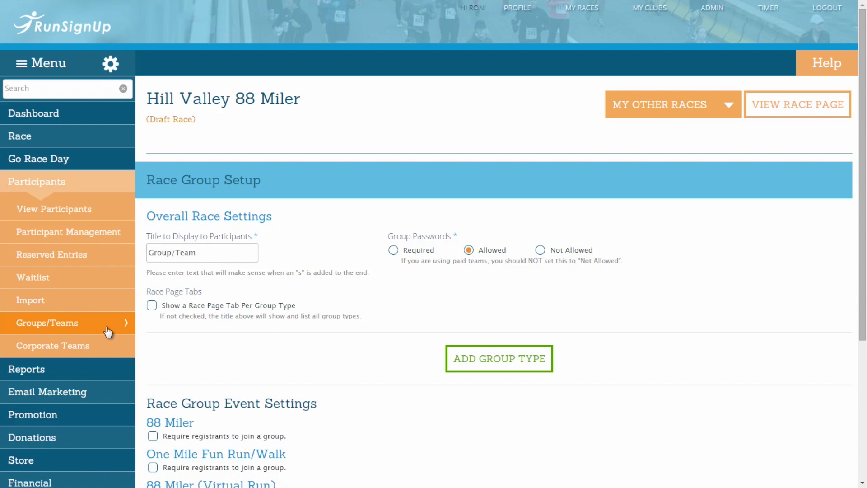
mouse_move(101, 328)
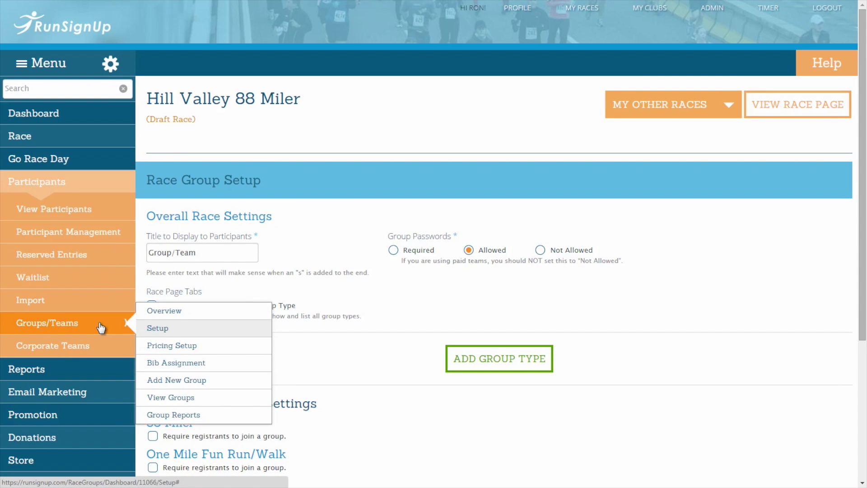
left_click(153, 328)
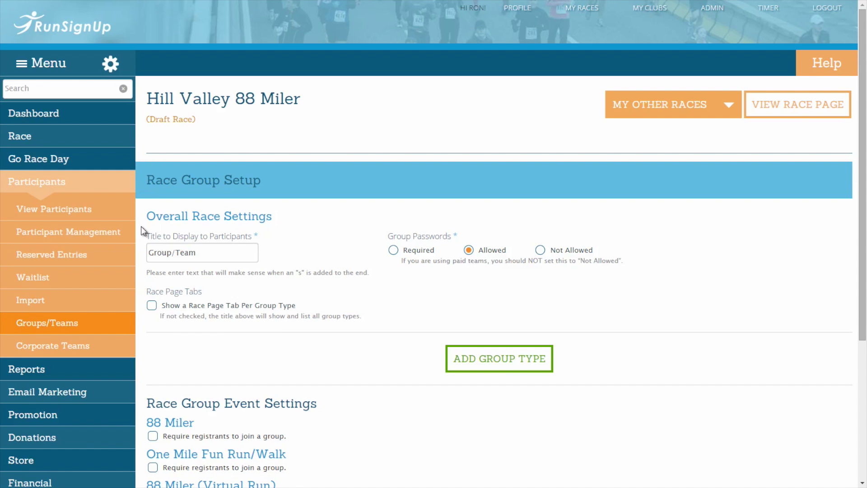
Replace the title displayed to participants, trying Team, Competitive Team and Relay Team.
double_click(178, 252)
key("BackSpace")
key("BackSpace")
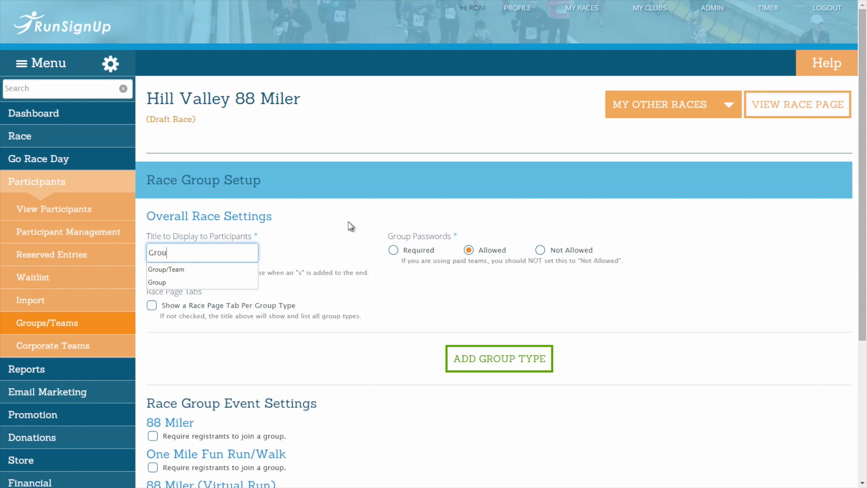
key("BackSpace")
key("BackSpace")
key("BackSpace")
key("BackSpace")
key("BackSpace")
type("Team")
key("BackSpace")
key("BackSpace")
key("BackSpace")
key("BackSpace")
type("Competitive ")
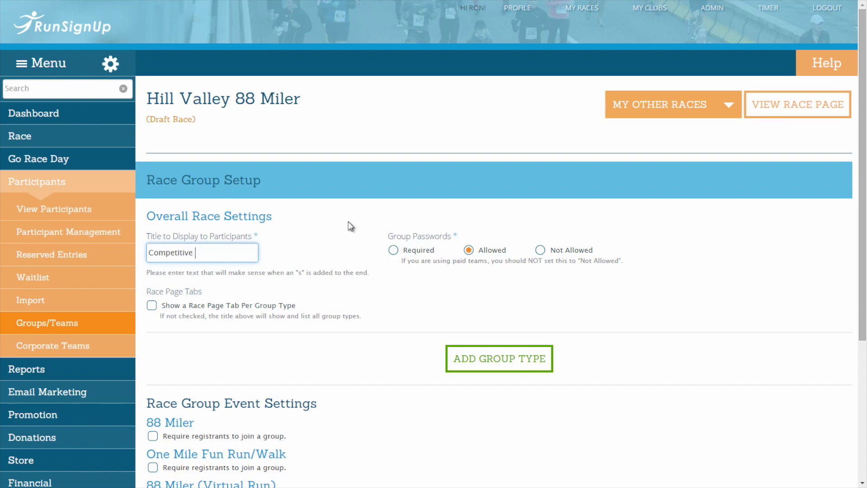
type("Team")
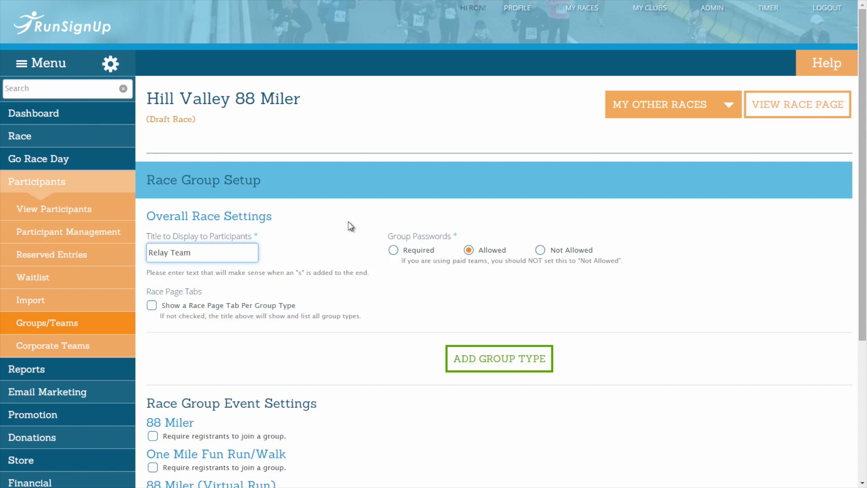
Try Best Friends Squadron and Acquaintance Collaborative as the title displayed to participants.
key("BackSpace")
key("BackSpace")
key("BackSpace")
key("BackSpace")
key("BackSpace")
key("BackSpace")
key("BackSpace")
key("BackSpace")
key("BackSpace")
key("BackSpace")
type("Best Friends Squadron")
key("BackSpace")
key("BackSpace")
key("BackSpace")
key("BackSpace")
key("BackSpace")
key("BackSpace")
key("BackSpace")
key("BackSpace")
key("BackSpace")
key("BackSpace")
key("BackSpace")
key("BackSpace")
key("BackSpace")
key("BackSpace")
key("BackSpace")
key("BackSpace")
key("BackSpace")
key("BackSpace")
key("BackSpace")
key("BackSpace")
type("Acquaintance Collaborative")
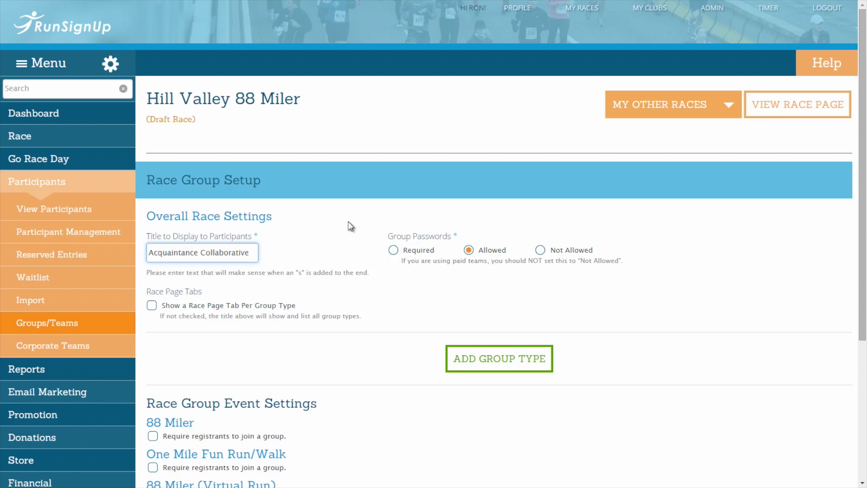
Set the title displayed to participants to Group and turn off the separate race page tab per group type.
key("BackSpace")
key("BackSpace")
key("BackSpace")
key("BackSpace")
key("BackSpace")
key("BackSpace")
key("BackSpace")
key("BackSpace")
key("BackSpace")
key("BackSpace")
key("BackSpace")
key("BackSpace")
key("BackSpace")
key("BackSpace")
key("BackSpace")
key("BackSpace")
key("BackSpace")
key("BackSpace")
key("BackSpace")
key("BackSpace")
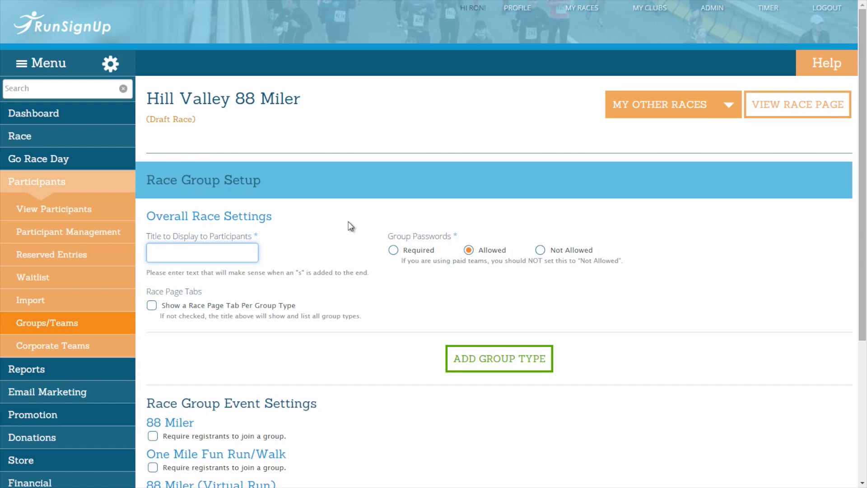
type("Group")
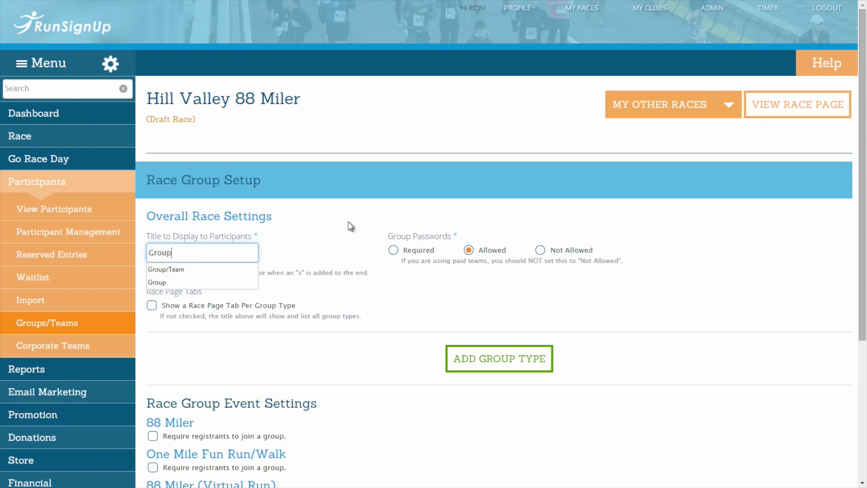
left_click(348, 222)
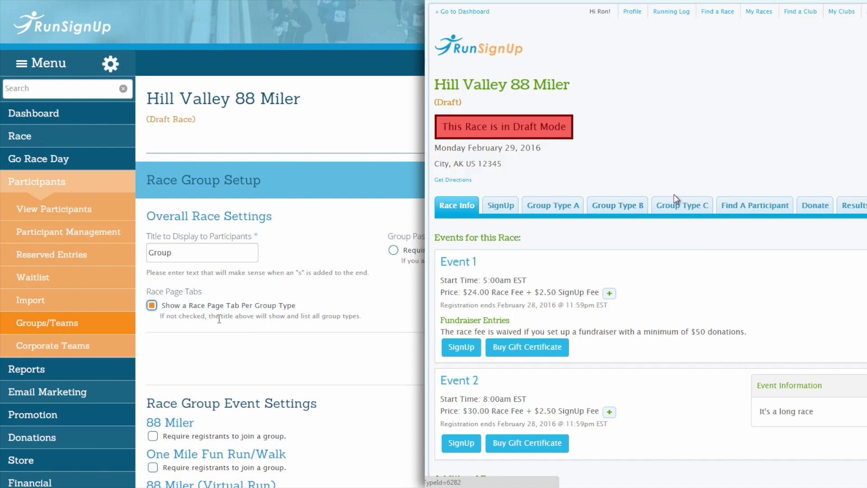
left_click(152, 306)
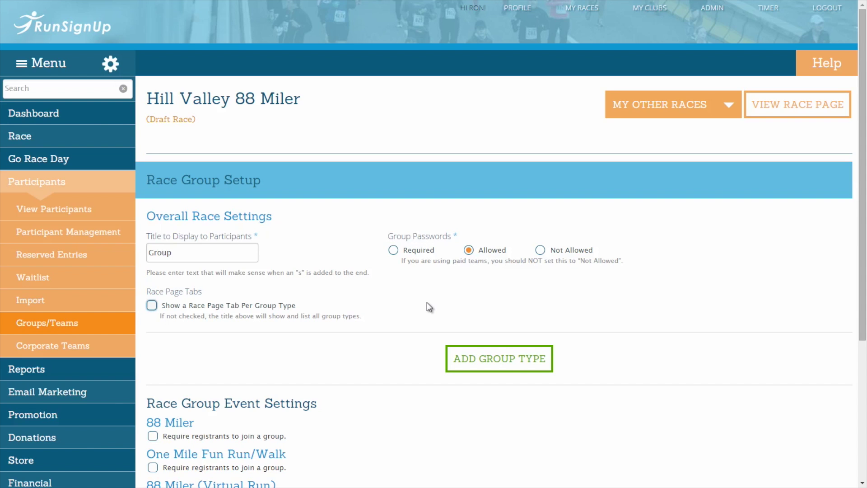
Try the Required and Not Allowed options for group passwords and set the option back to Allowed.
left_click(394, 251)
left_click(469, 250)
left_click(541, 251)
mouse_move(118, 326)
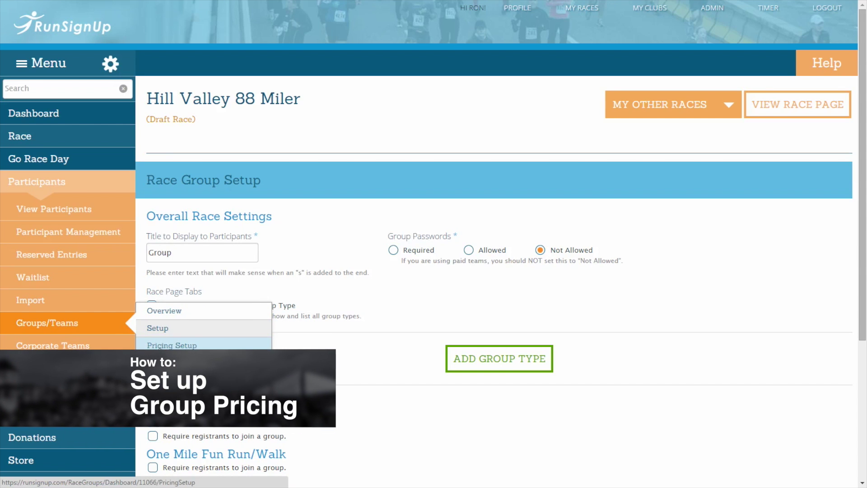
left_click(394, 251)
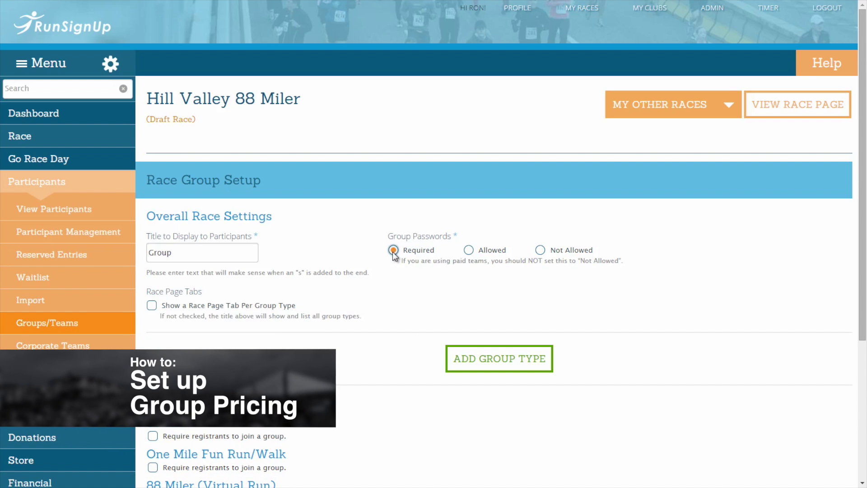
left_click(470, 249)
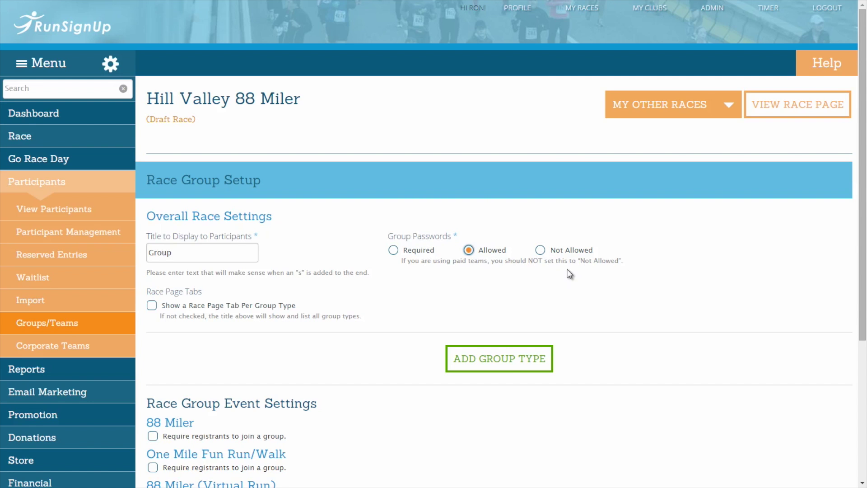
Add a group type named Group Type A and fill in a one-sentence placeholder description beginning "This is where a description of Group Type A would go".
scroll(470, 277, "down", 2)
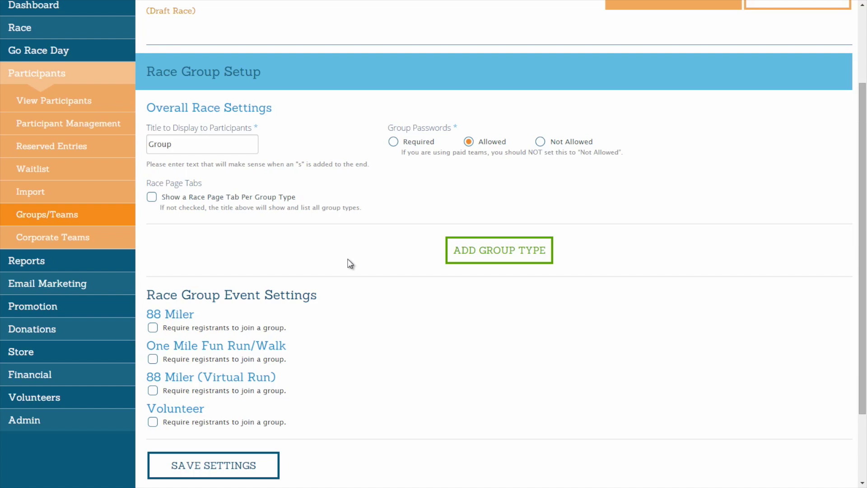
left_click(492, 253)
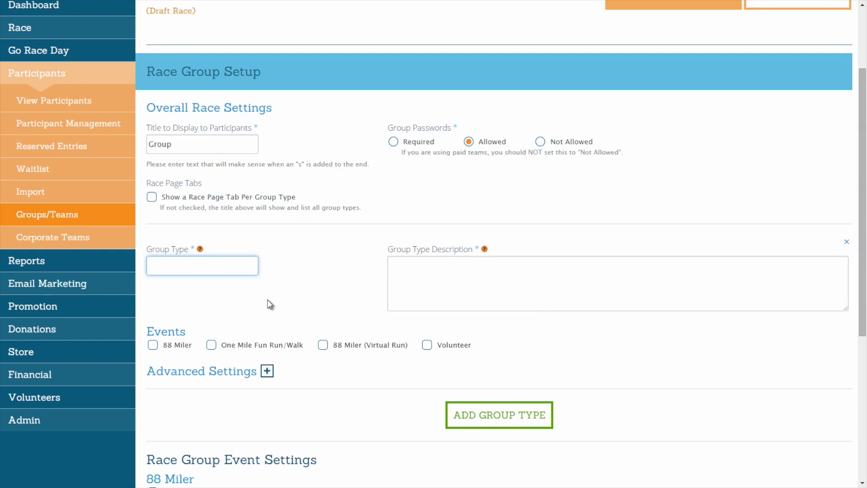
type("Group")
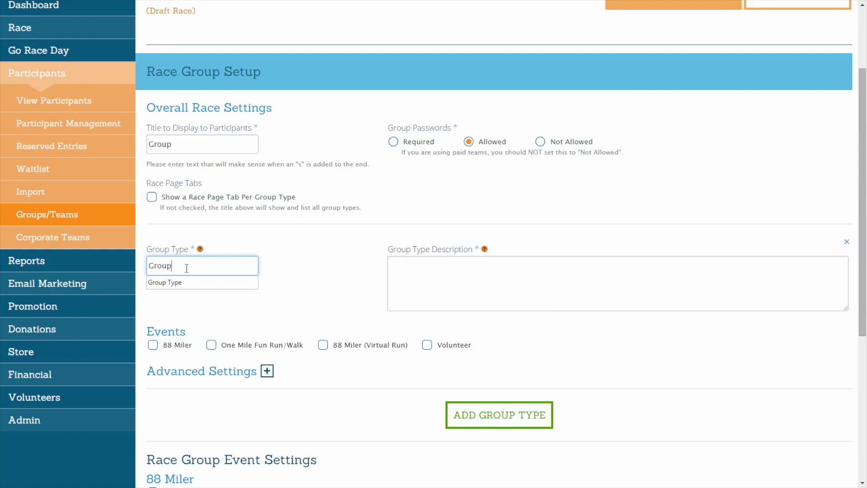
type(" Type A")
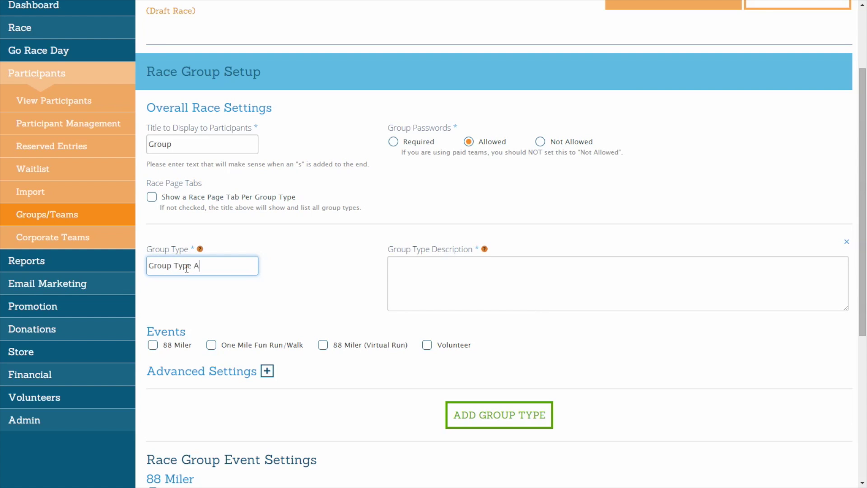
left_click(420, 281)
type("This is where a description of Group Type A")
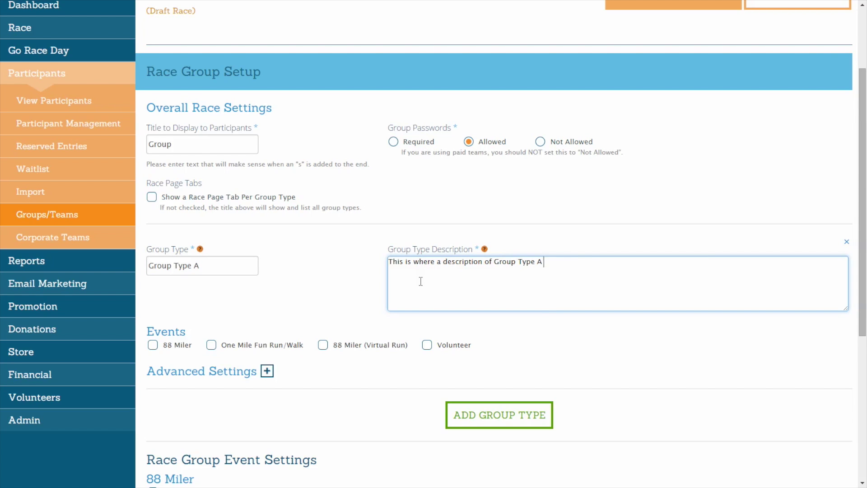
type(" would go if I were creative enough to come up with one for this tutorial.")
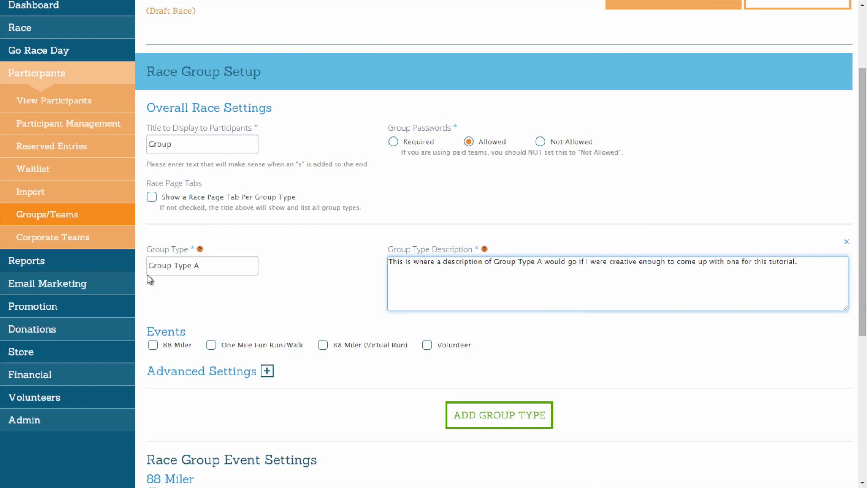
Add the group types All Male Over 30 and All Female Over 30 and remove both again.
scroll(269, 297, "down", 2)
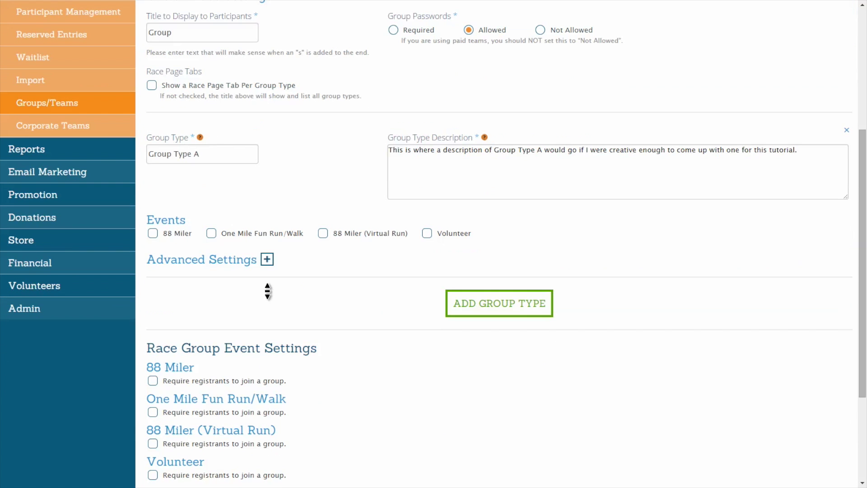
left_click(504, 312)
scroll(502, 312, "down", 3)
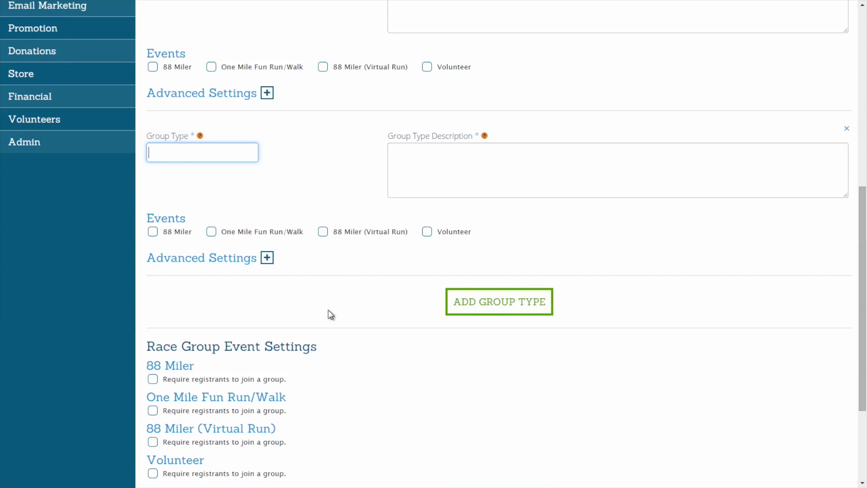
type("All Male Over 30")
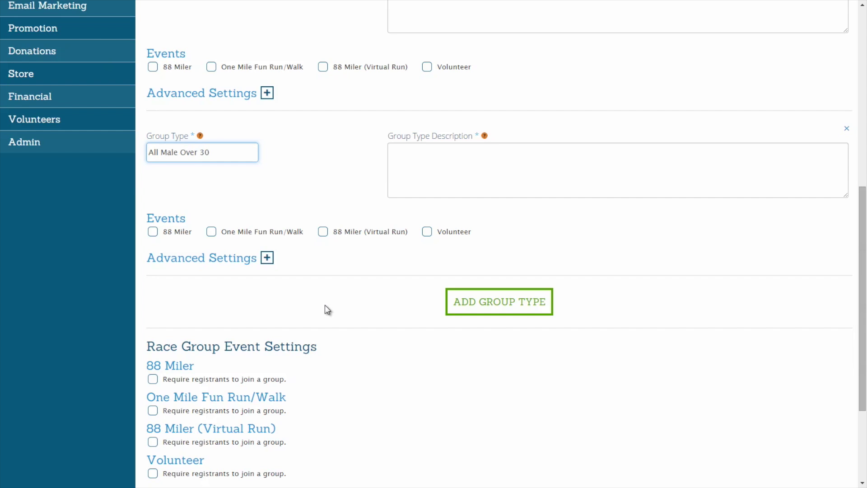
left_click(472, 311)
type("All Female Over 30")
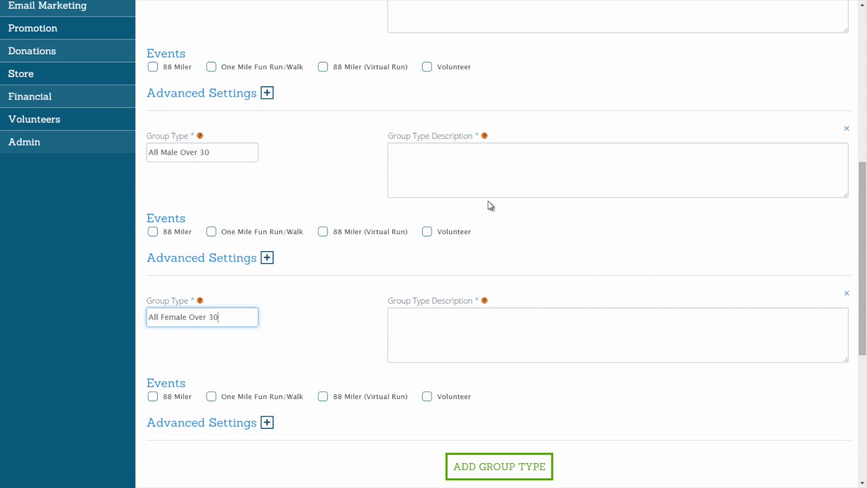
left_click(847, 294)
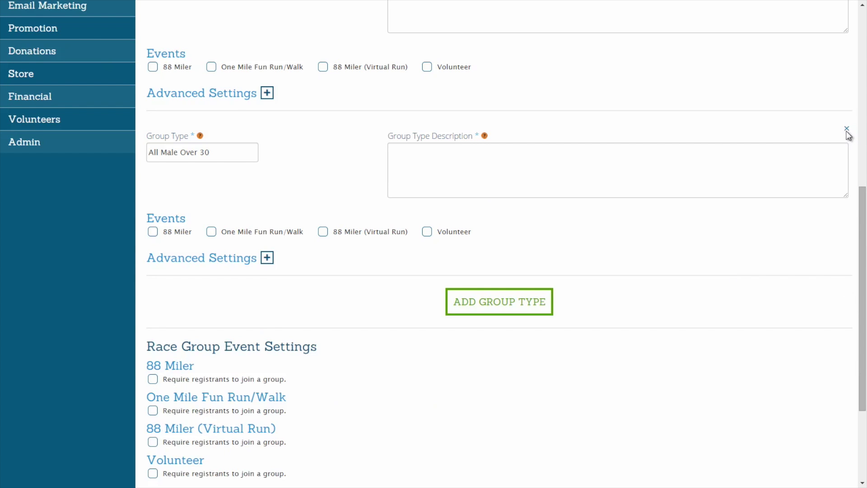
left_click(847, 132)
Assign Group Type A to the 88 Miler event only, leaving the other events unselected.
scroll(661, 251, "up", 4)
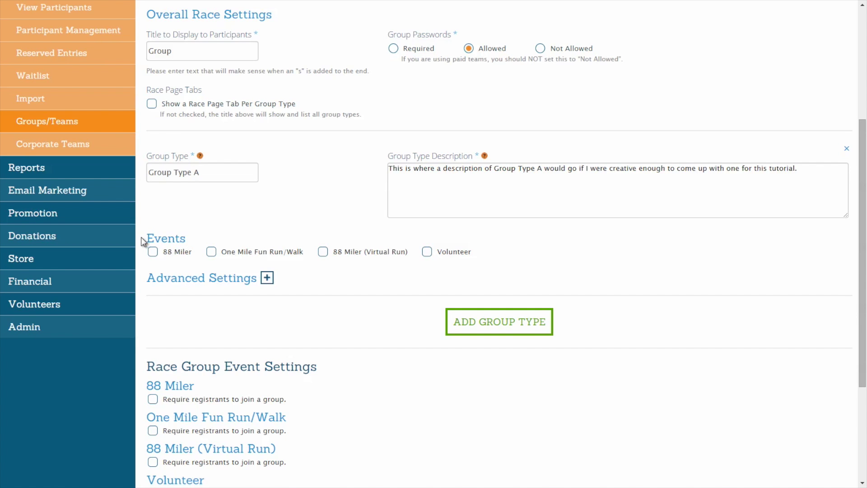
left_click(153, 251)
left_click(212, 251)
left_click(323, 251)
left_click(323, 252)
left_click(211, 252)
In Group Type A's advanced settings, keep participant group creation allowed and set team joining to end on 05/30/2015 at 12:59 PM.
scroll(305, 210, "down", 1)
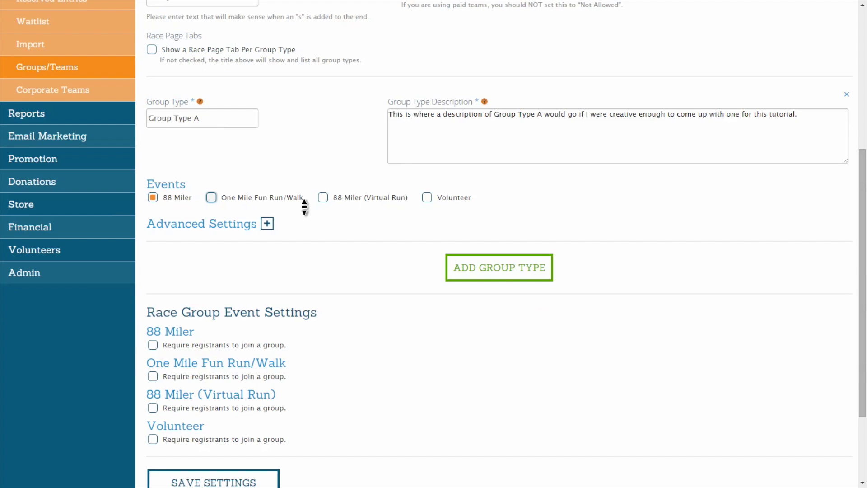
left_click(268, 225)
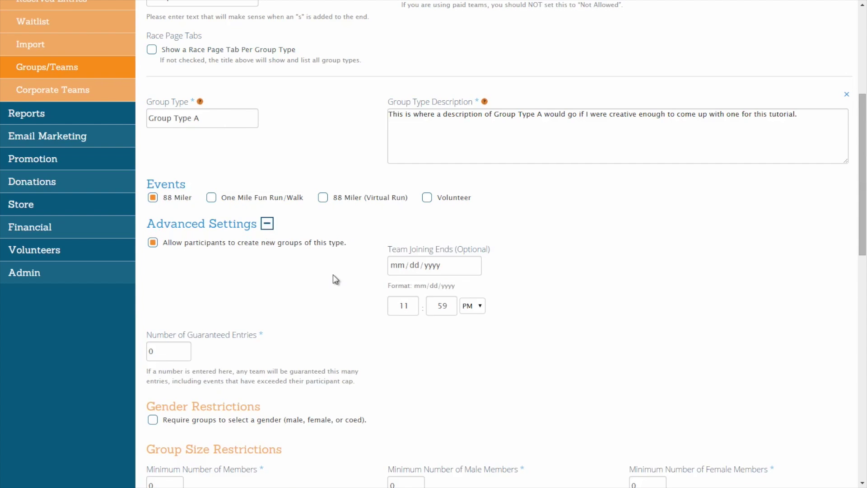
scroll(333, 275, "down", 2)
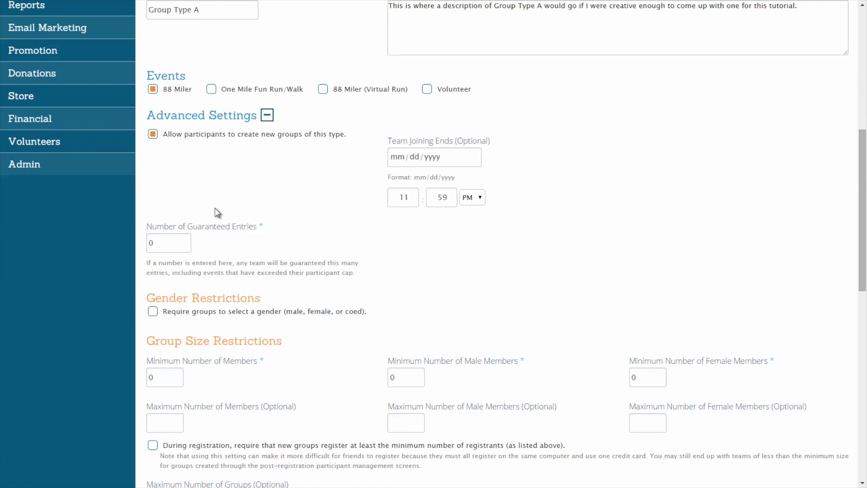
left_click(153, 135)
left_click(475, 157)
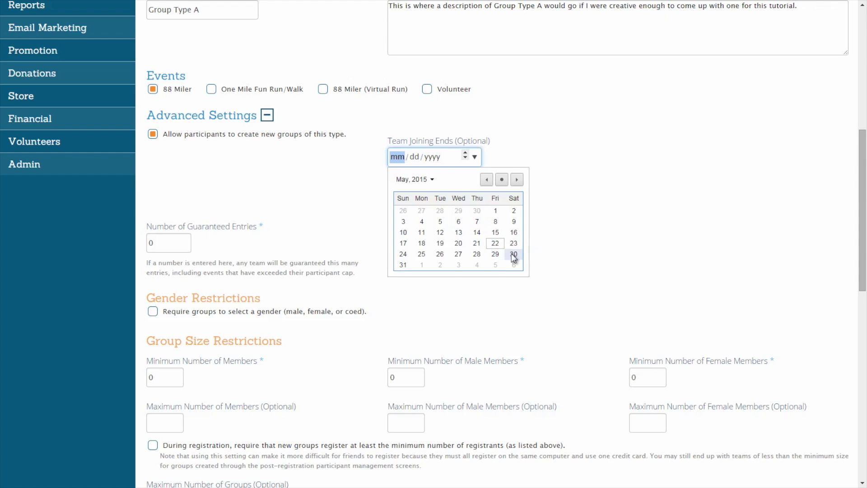
left_click(514, 255)
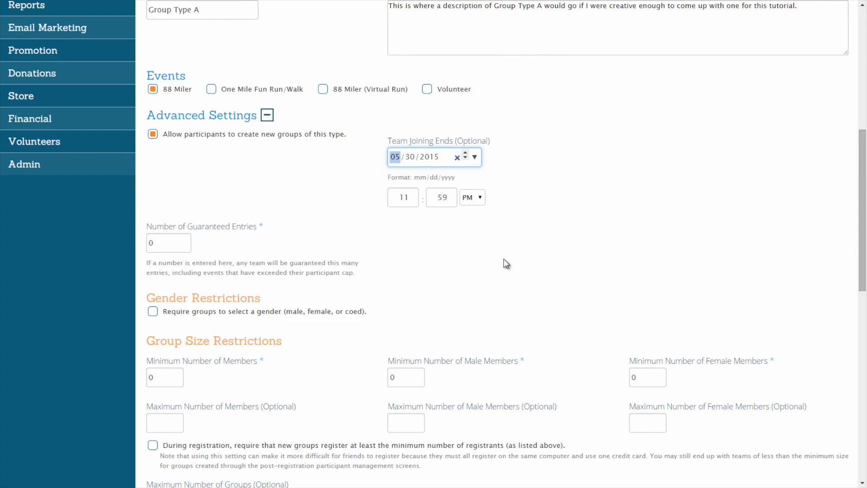
left_click(412, 194)
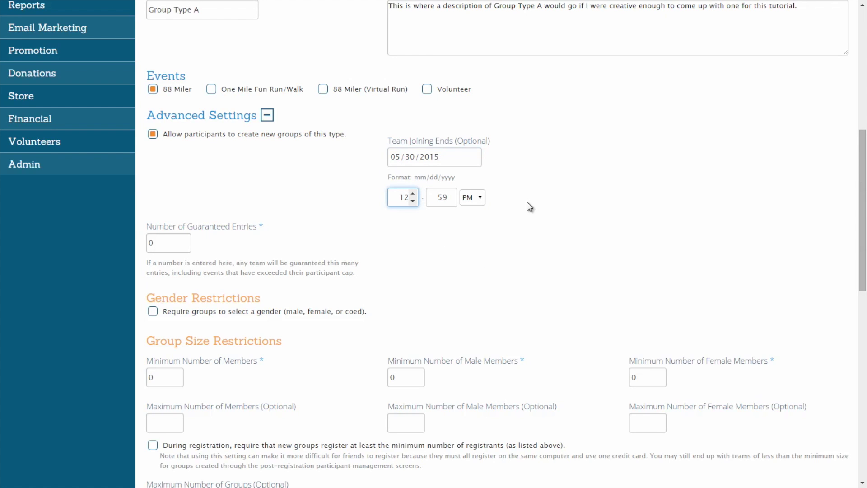
Clear the team joining end date and set the number of guaranteed entries to 4.
left_click(460, 156)
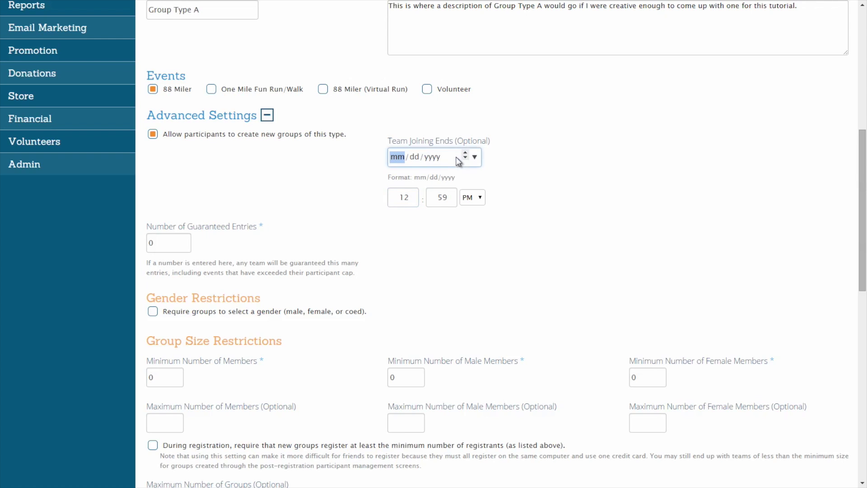
left_click(280, 198)
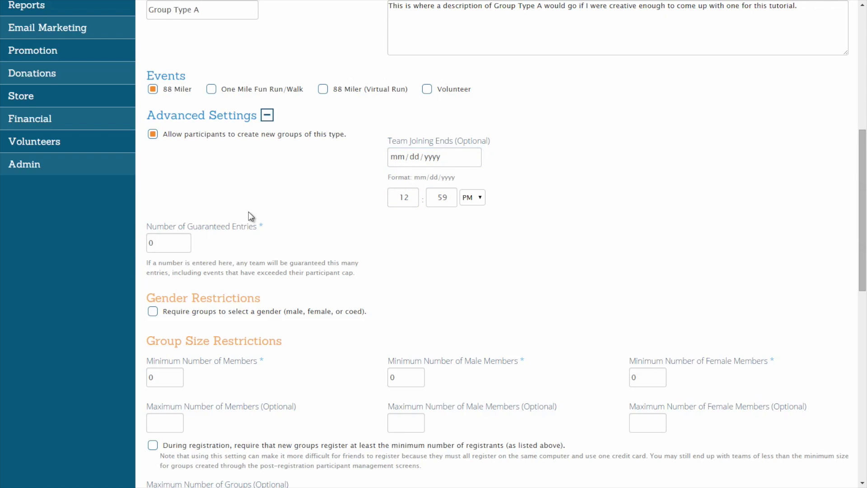
left_click(185, 239)
left_click(186, 240)
left_click(185, 240)
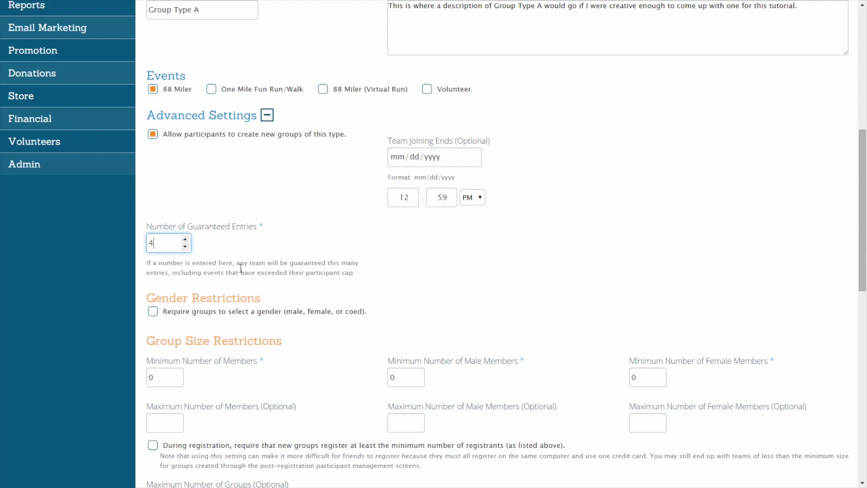
left_click(186, 271)
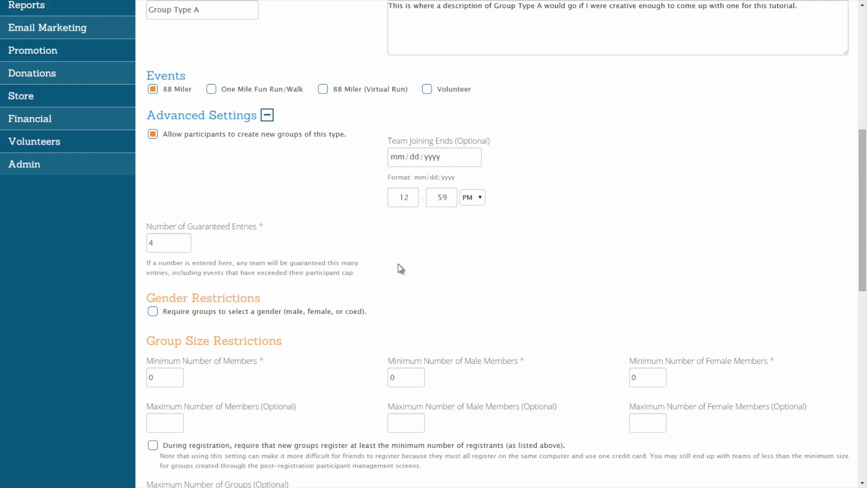
Require groups to select a gender, keeping all-male, all-female and coed groups allowed.
scroll(398, 265, "down", 5)
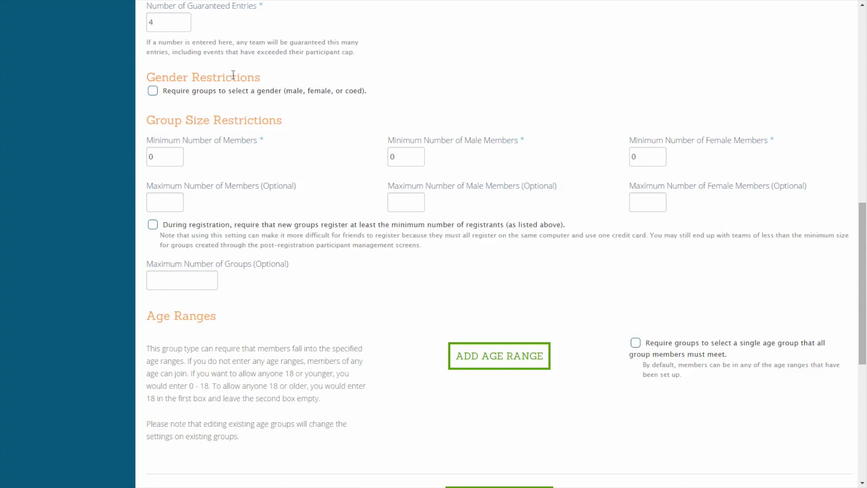
left_click(152, 91)
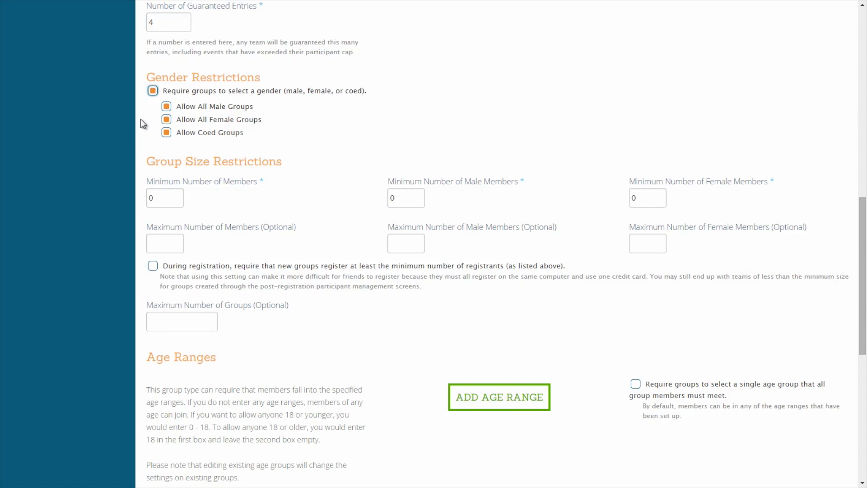
left_click(166, 106)
left_click(166, 119)
left_click(167, 119)
left_click(166, 106)
left_click(167, 133)
left_click(166, 132)
Set the minimum number of members per group to 4.
left_click(178, 194)
left_click(178, 195)
left_click(276, 209)
Disallow coed and all-male groups in the gender restrictions and allow both again.
left_click(167, 134)
left_click(167, 107)
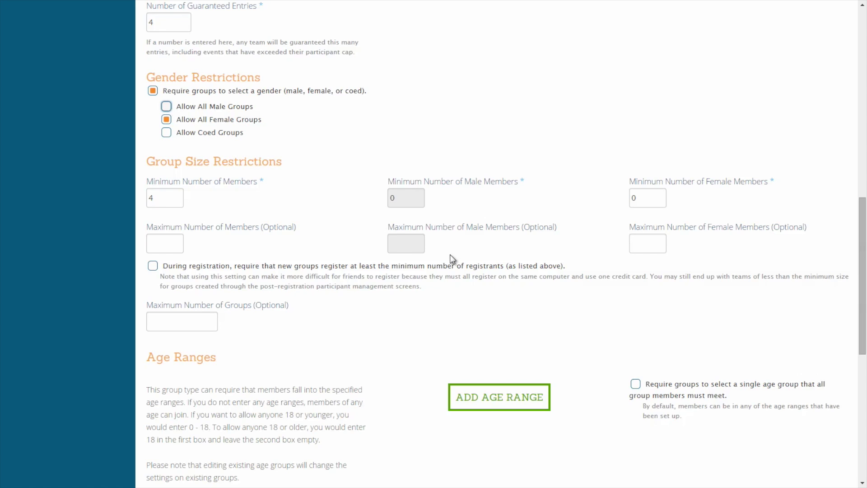
left_click(166, 107)
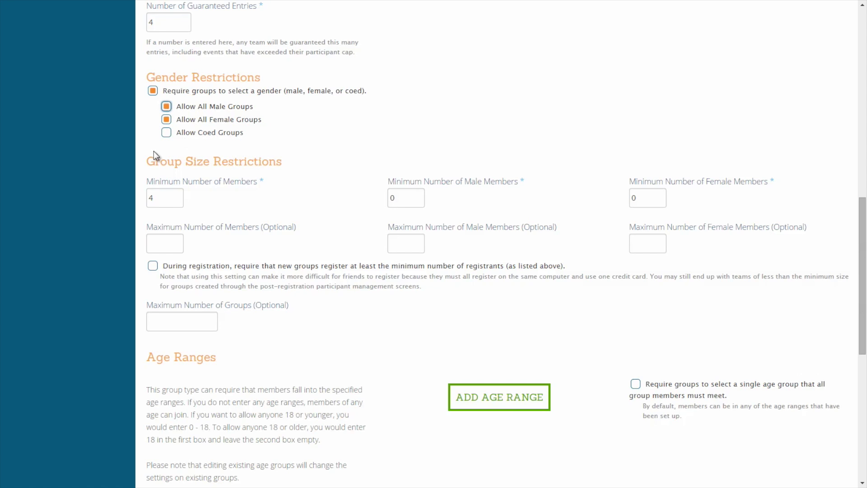
left_click(167, 132)
Set the maximum number of members per group to 8.
left_click(178, 241)
left_click(177, 240)
left_click(178, 240)
left_click(178, 240)
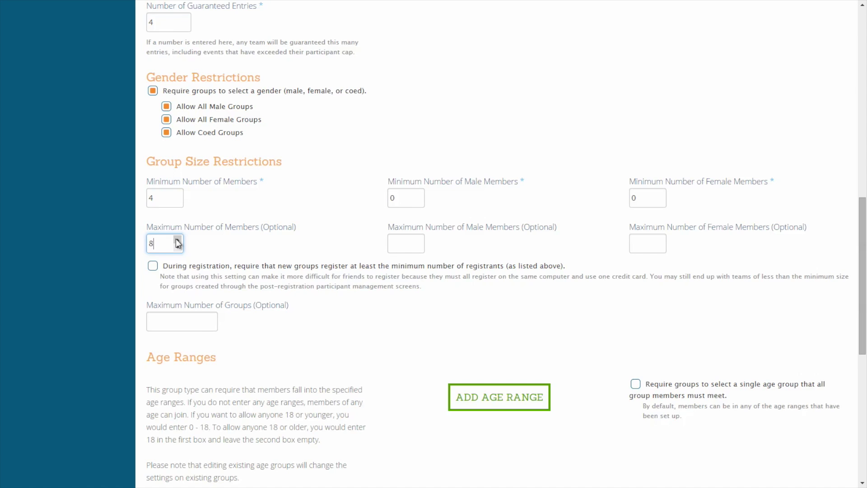
left_click(243, 249)
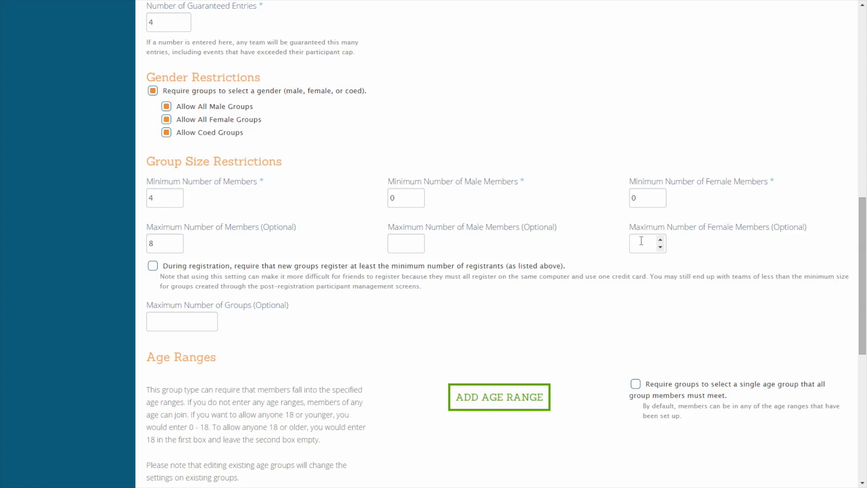
Disallow coed and all-female groups in the gender restrictions and allow both again.
left_click(168, 134)
left_click(166, 121)
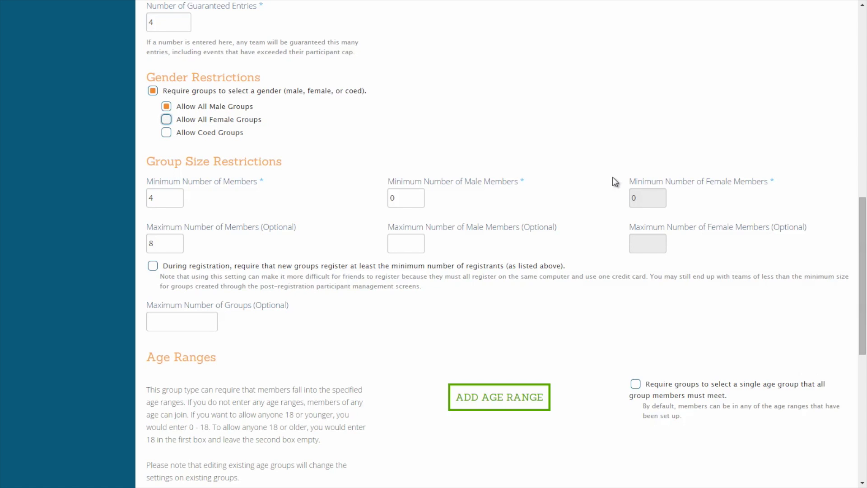
left_click(166, 133)
left_click(166, 119)
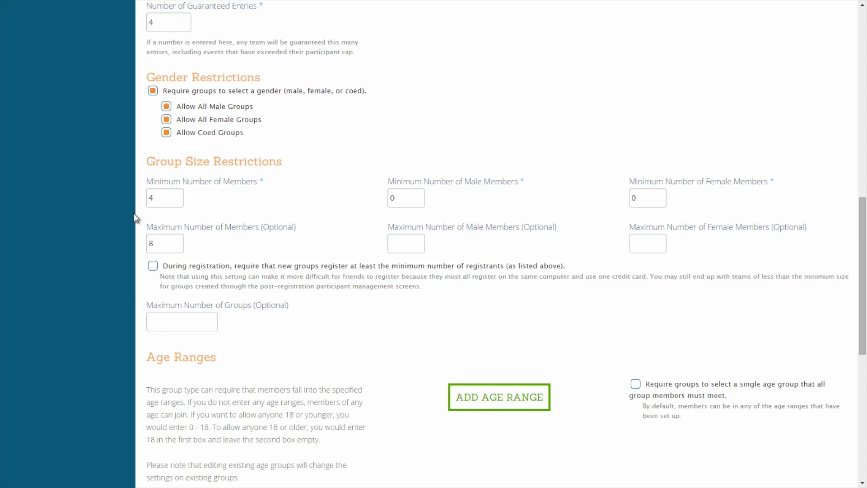
Leave the minimum-registrants requirement for new groups off and set the maximum number of groups to 100.
left_click(153, 265)
left_click(153, 268)
left_click(176, 322)
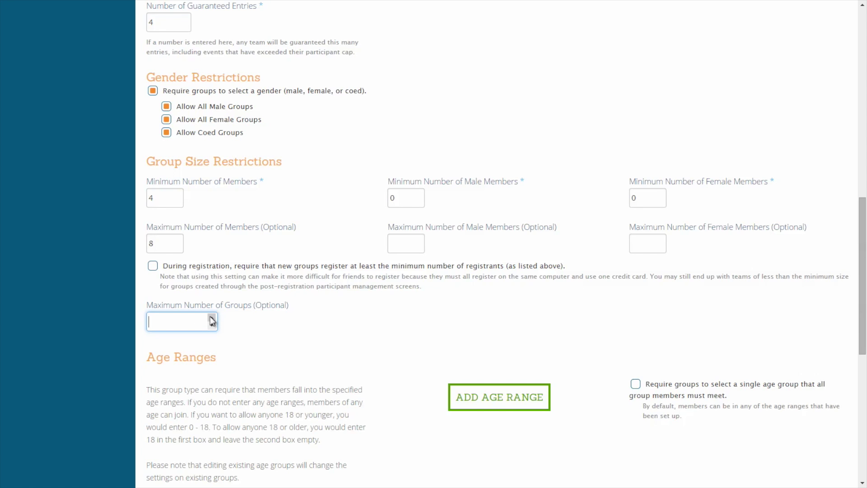
type("100")
left_click(277, 333)
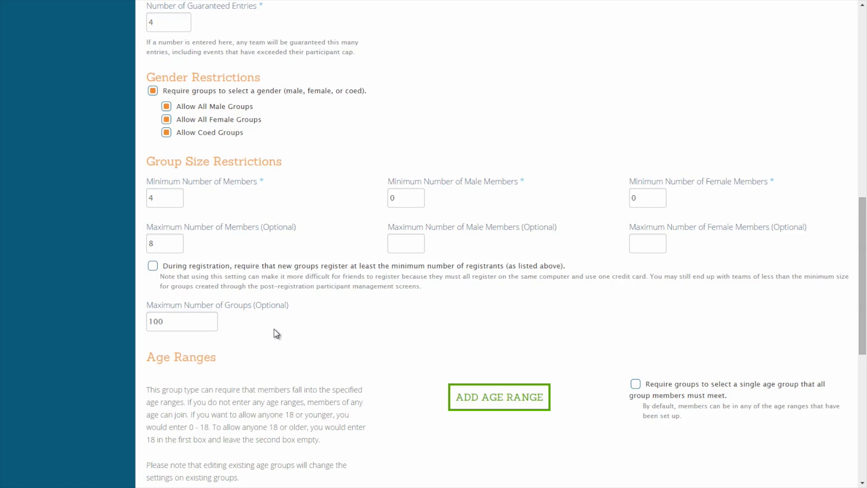
Add an age range of 0 to 12 to Group Type A.
middle_click(274, 330)
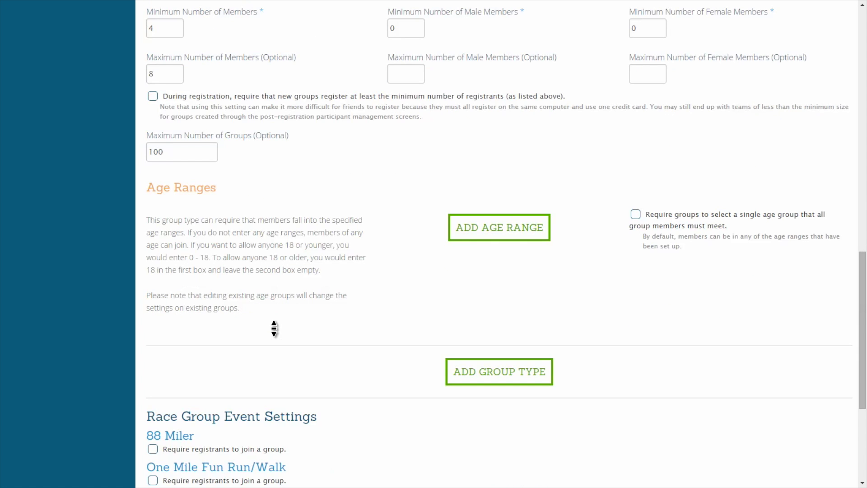
middle_click(274, 329)
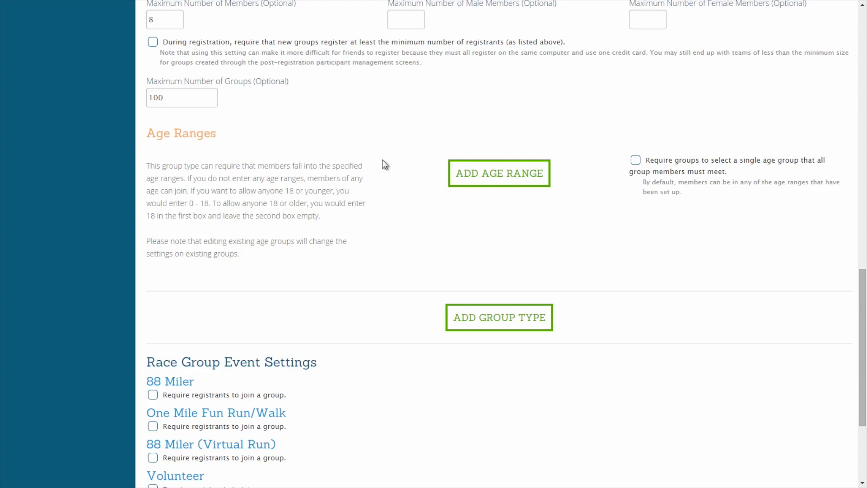
left_click(517, 185)
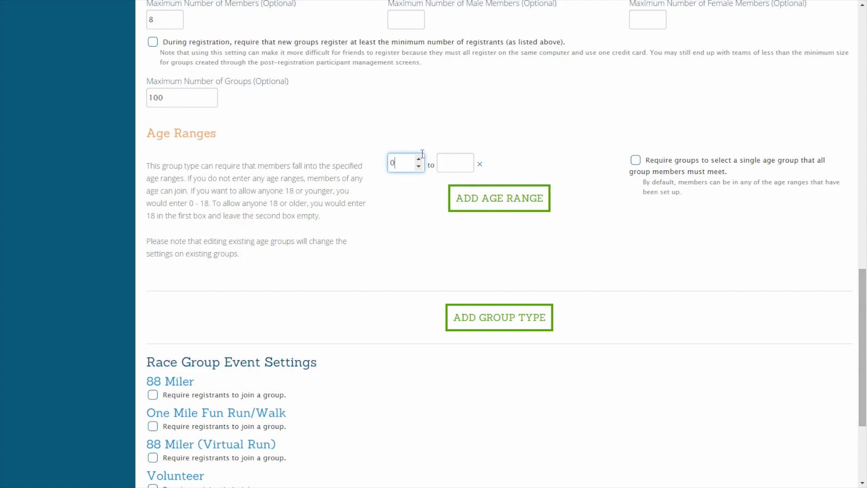
left_click(447, 161)
type("12")
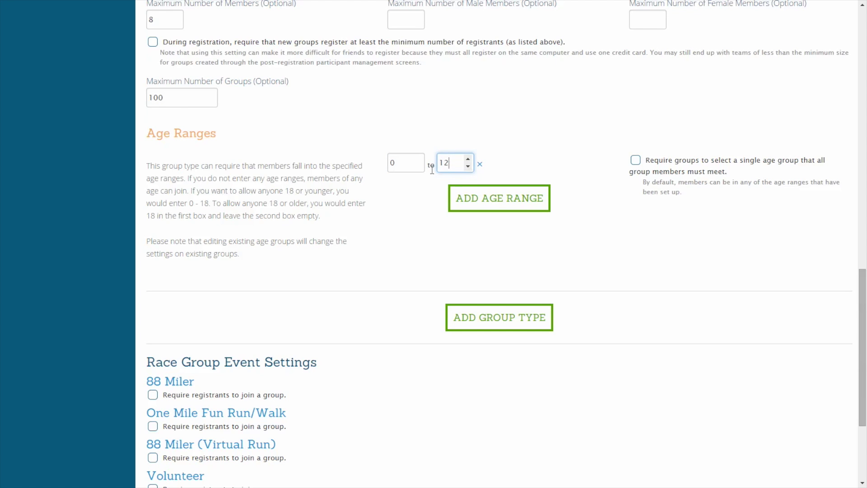
left_click(419, 233)
Add two more age ranges, 13 to 19 and 20 to 29.
left_click(514, 203)
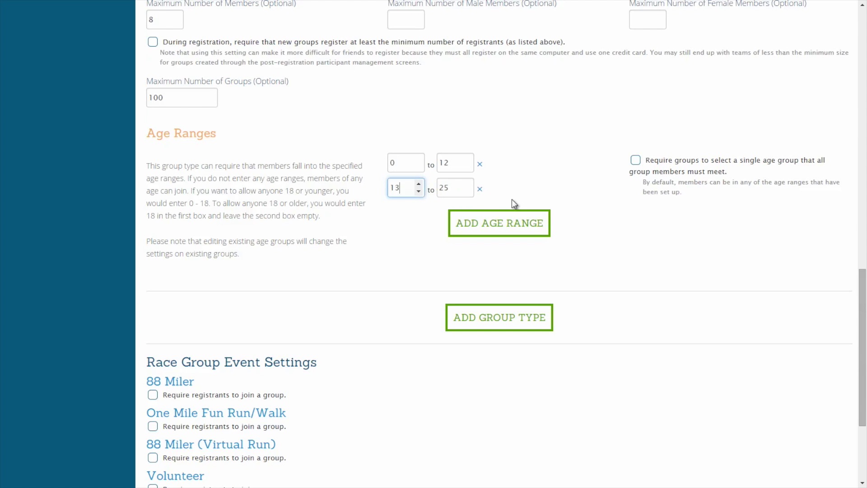
key("Tab")
type("1")
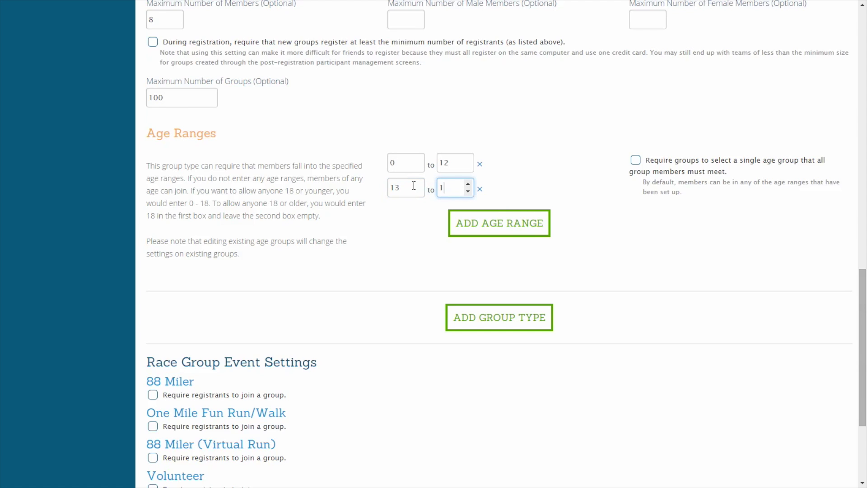
left_click(519, 220)
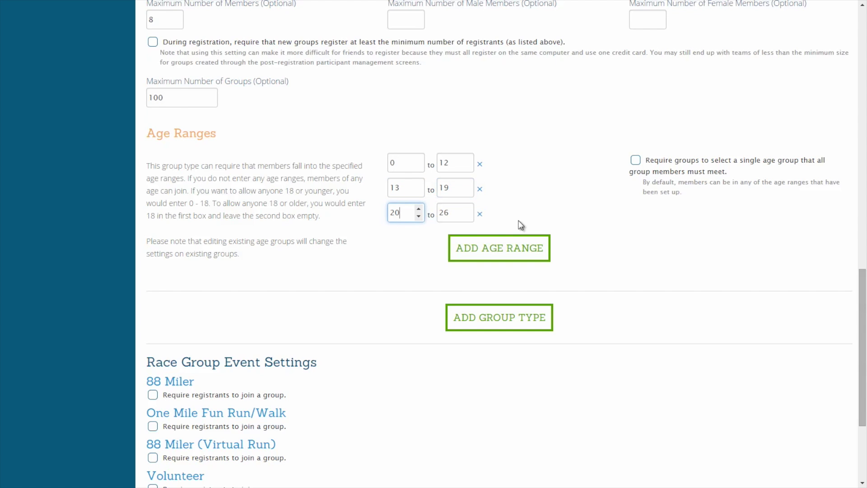
key("Tab")
type("2")
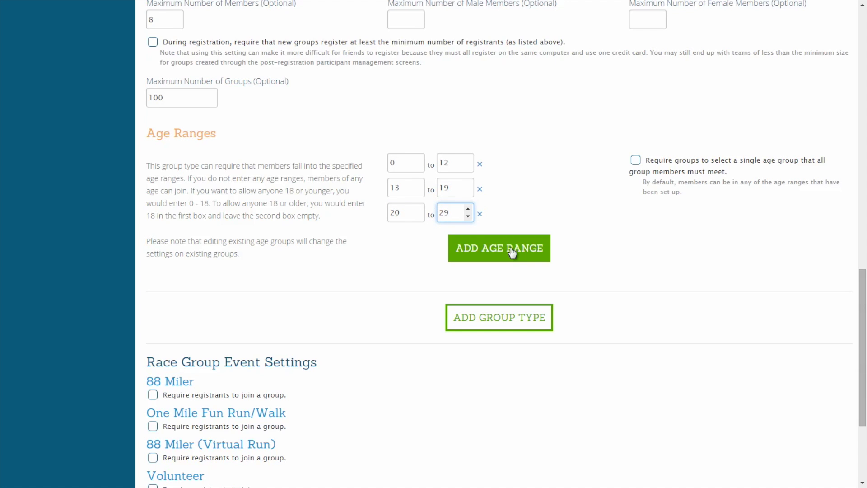
Add consecutive ten-year age ranges from 30 to 39 up to 110 to 119.
left_click(512, 253)
left_click(507, 271)
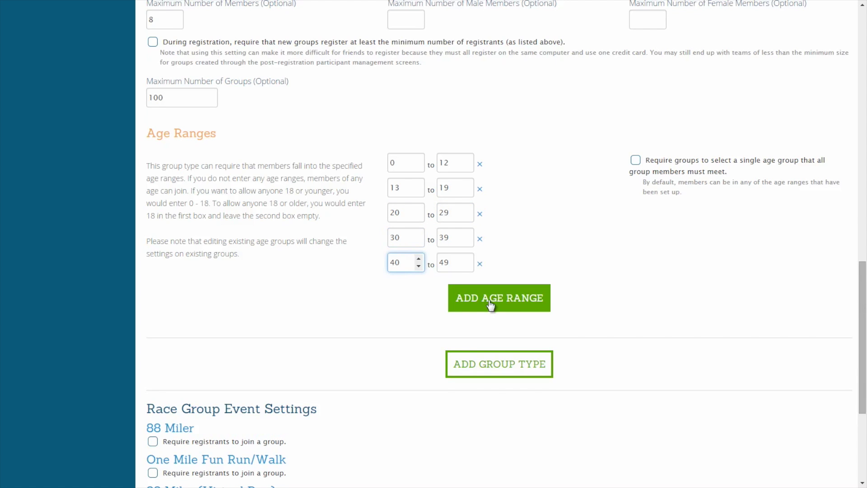
left_click(491, 303)
left_click(493, 324)
left_click(498, 350)
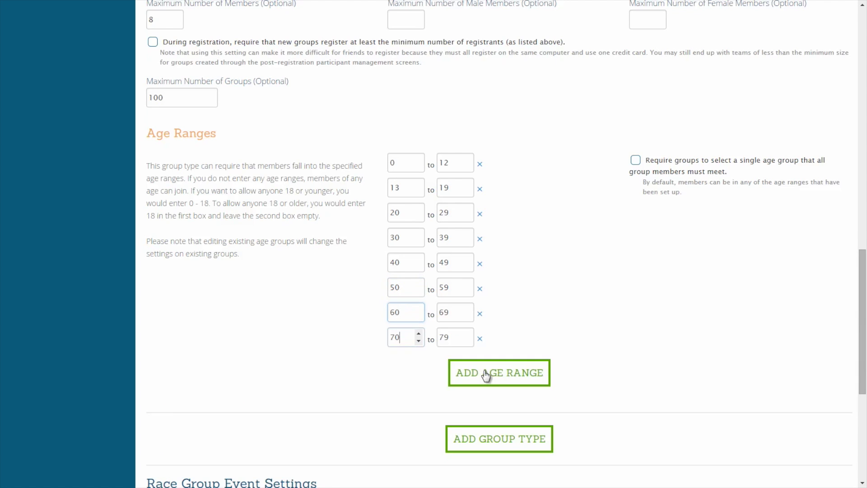
left_click(490, 377)
left_click(495, 401)
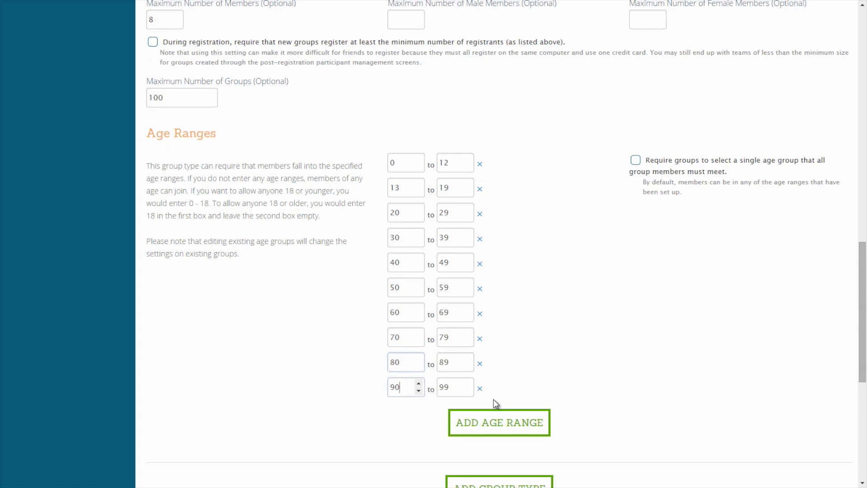
left_click(498, 424)
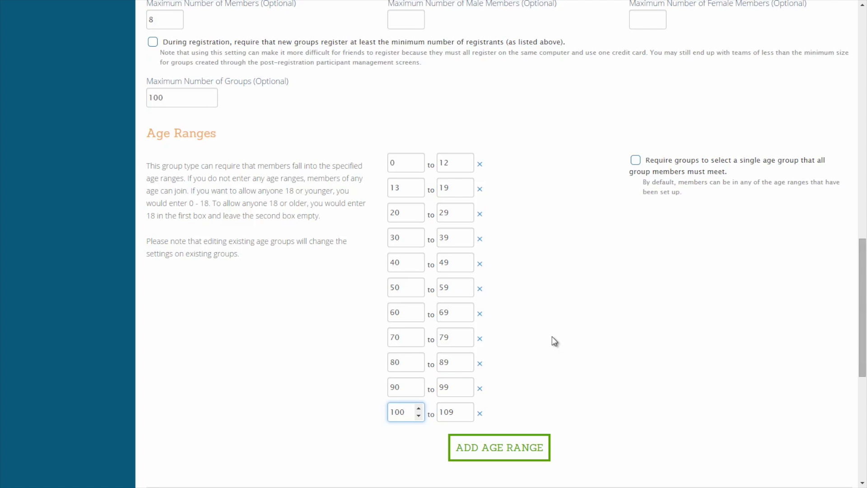
middle_click(359, 345)
left_click(497, 277)
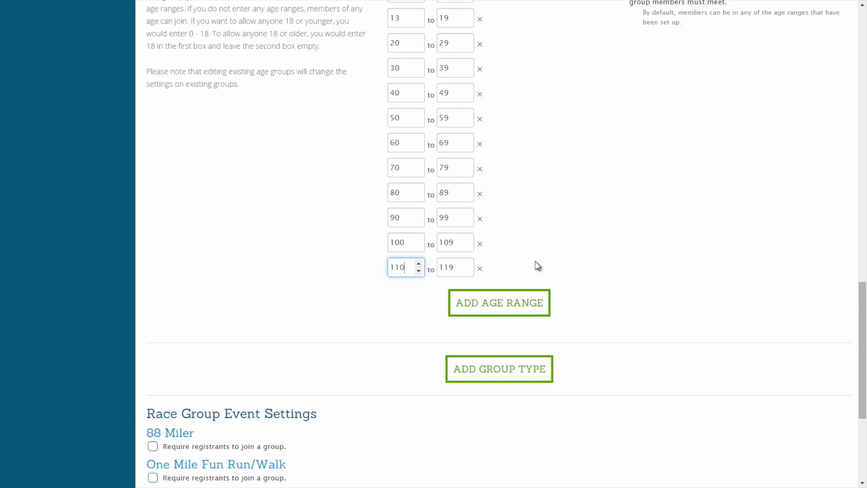
Remove the ten-year age ranges from 110 to 119 down to 30 to 39.
scroll(537, 235, "up", 2)
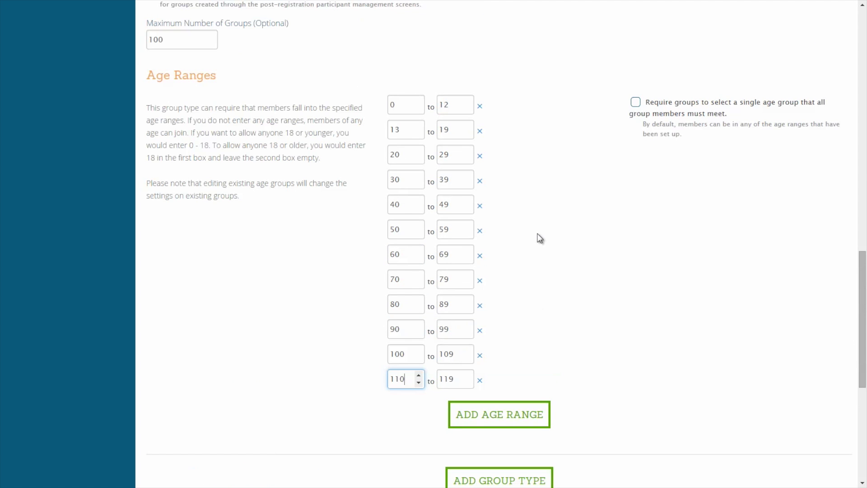
left_click(480, 381)
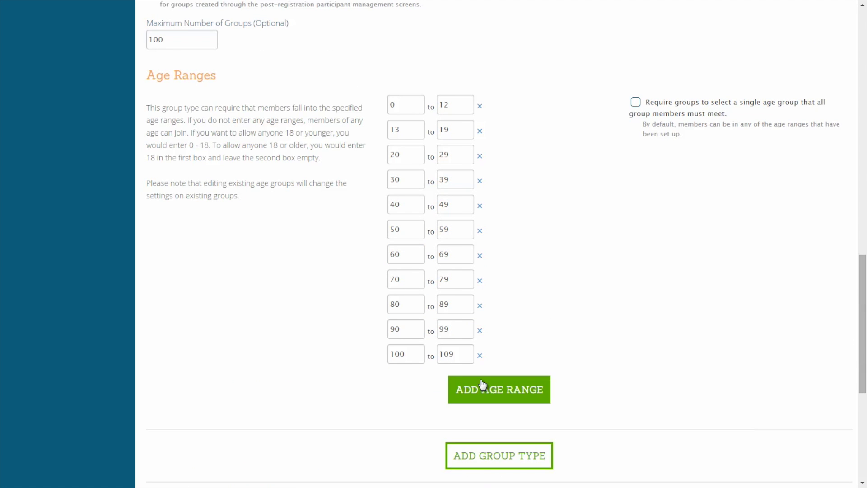
left_click(480, 356)
left_click(480, 331)
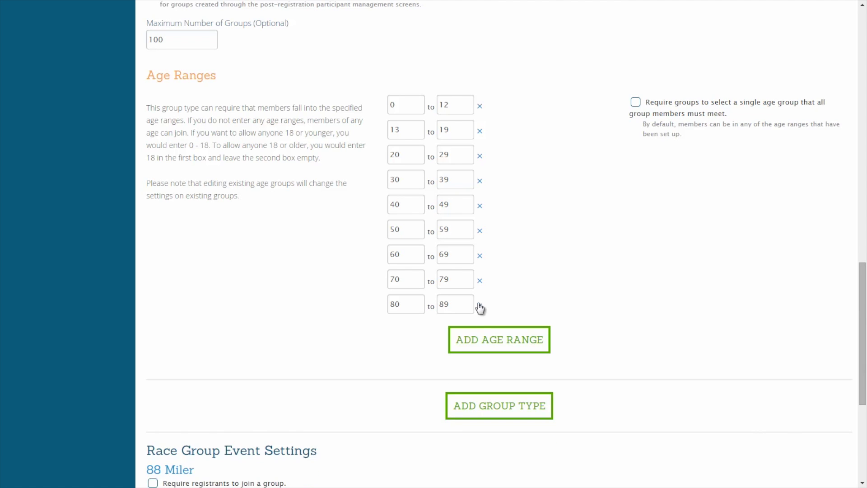
left_click(479, 305)
left_click(480, 281)
left_click(479, 256)
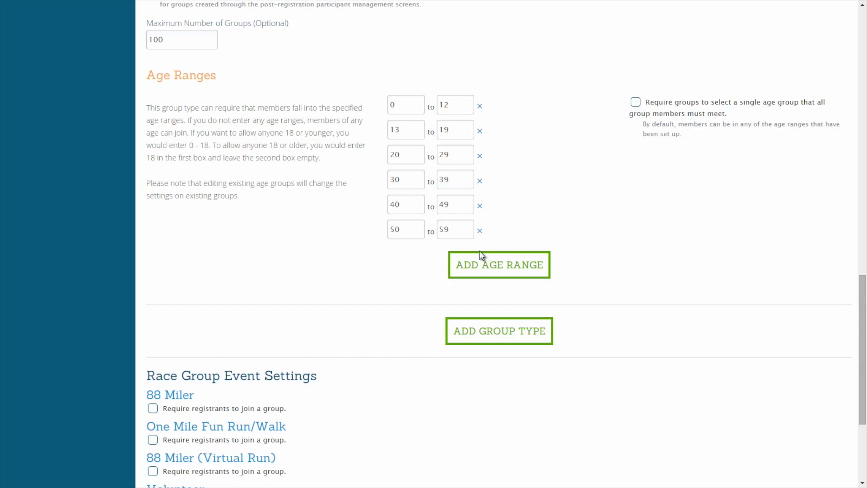
left_click(480, 230)
left_click(479, 206)
left_click(480, 181)
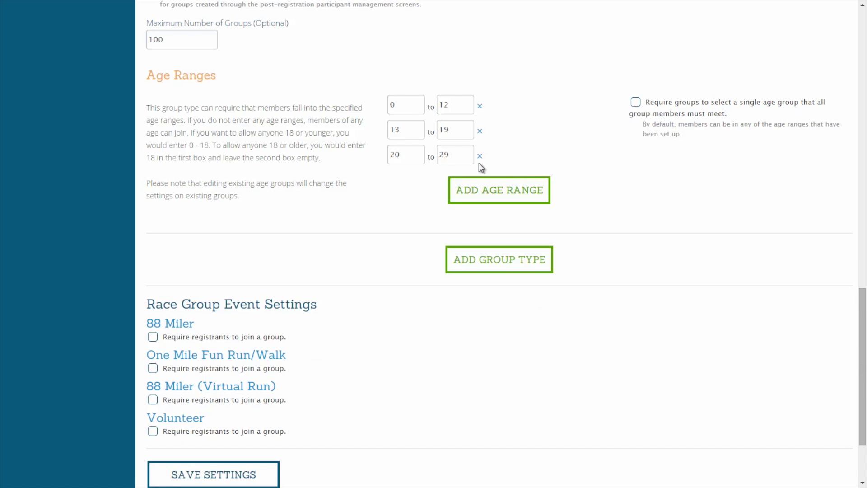
Remove the 13 to 19 age range, keeping 0 to 12 and 20 to 29.
left_click(480, 131)
scroll(513, 118, "up", 3)
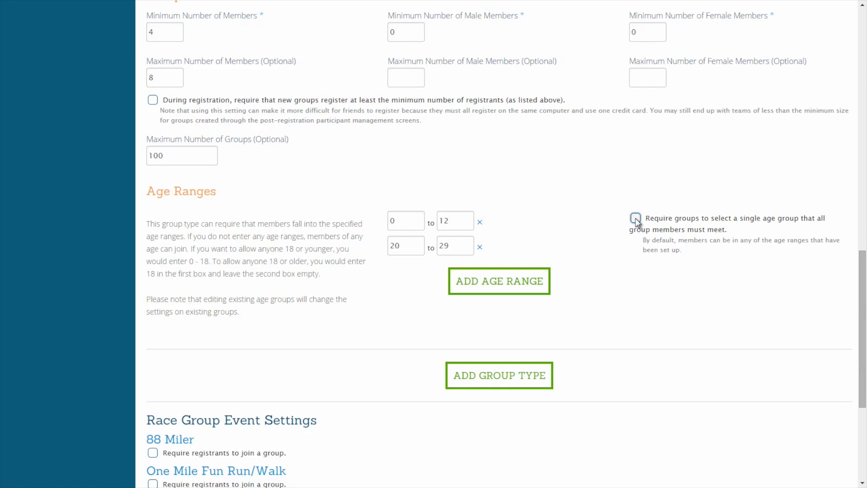
Add a group type named Group Type B with a one-sentence placeholder description and remove it again.
scroll(546, 221, "down", 4)
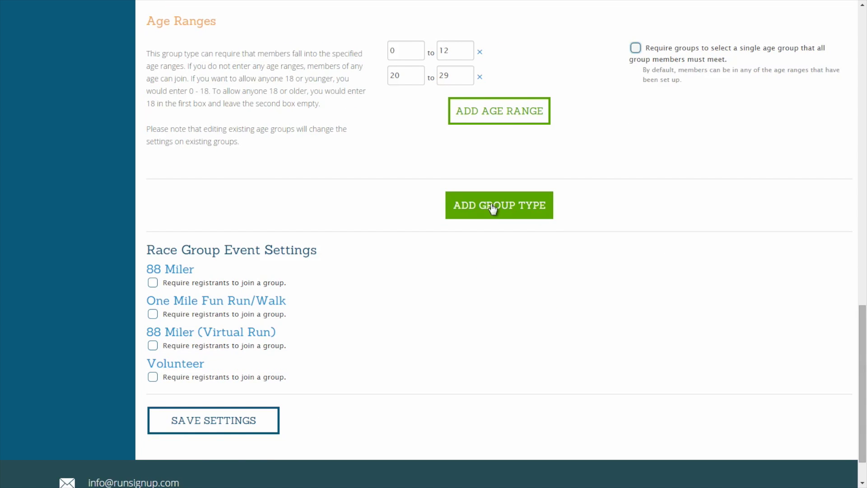
left_click(491, 206)
type("Group Type B")
type("Again, I am not creative enough to come up with a ")
type("description for this fake group type.")
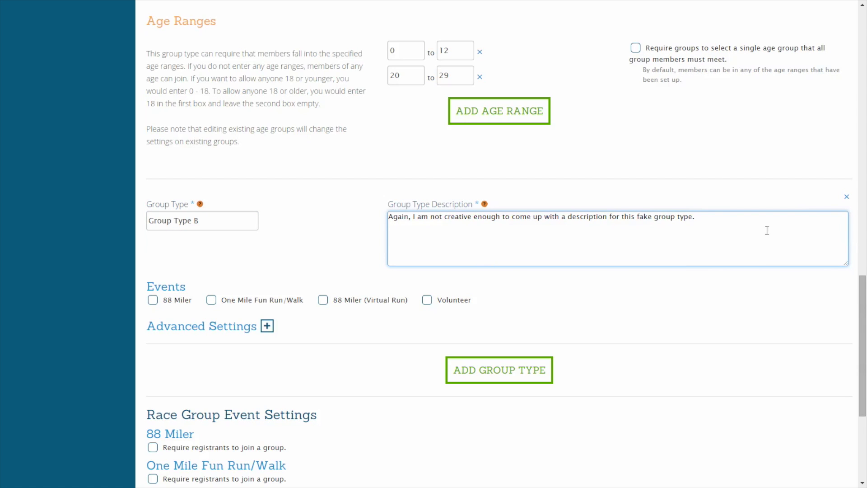
left_click(848, 201)
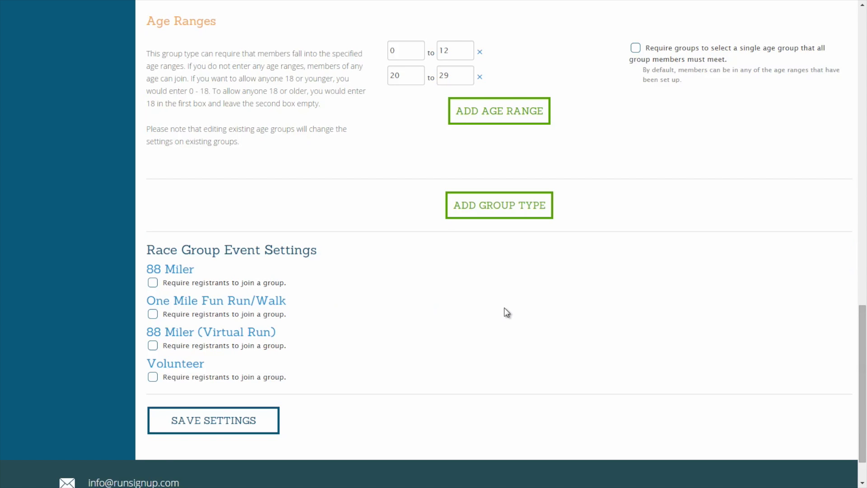
Require registrants to join a group for the 88 Miler event only and save the race group settings.
scroll(507, 312, "down", 2)
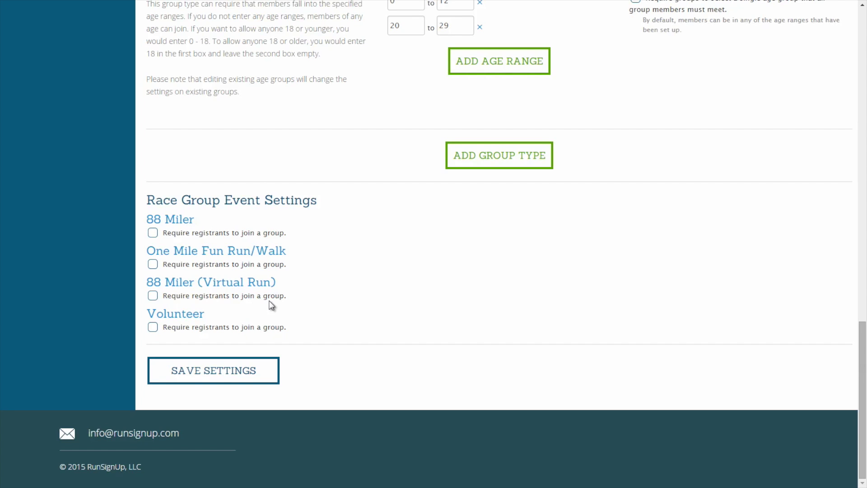
left_click(152, 264)
left_click(153, 296)
left_click(152, 232)
left_click(154, 295)
left_click(153, 264)
left_click(152, 327)
left_click(152, 327)
left_click(234, 374)
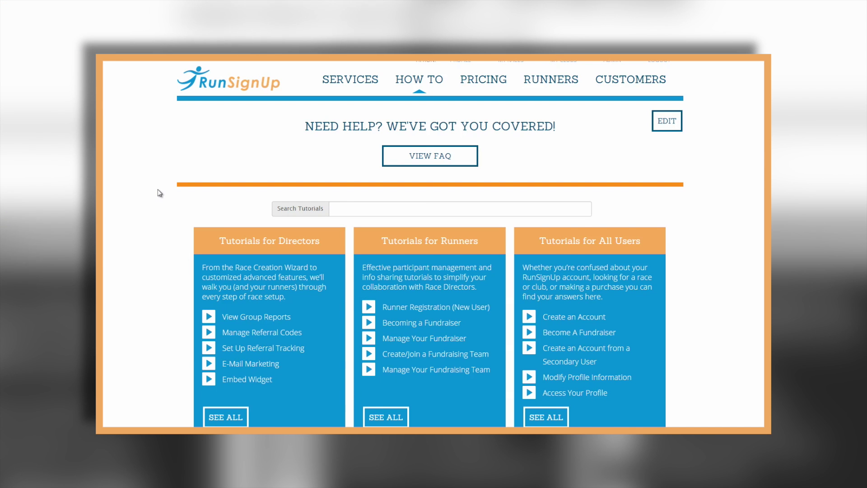
middle_click(157, 189)
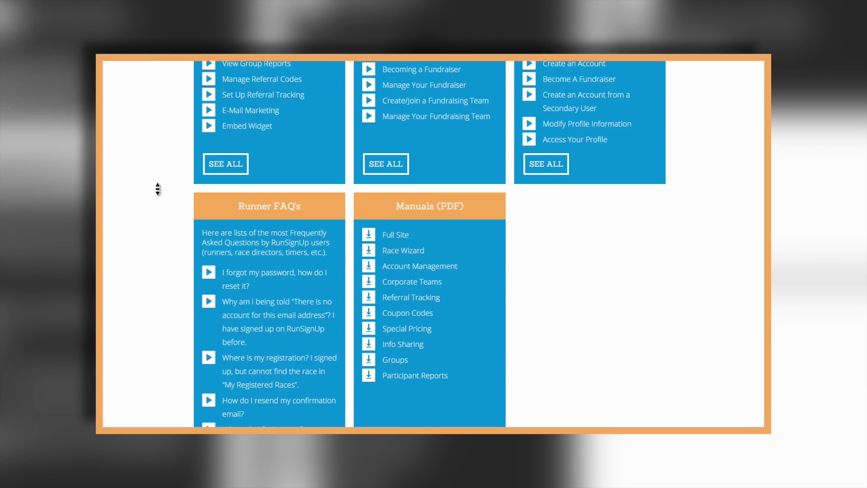
scroll(157, 189, "down", 1)
scroll(158, 190, "up", 7)
middle_click(157, 190)
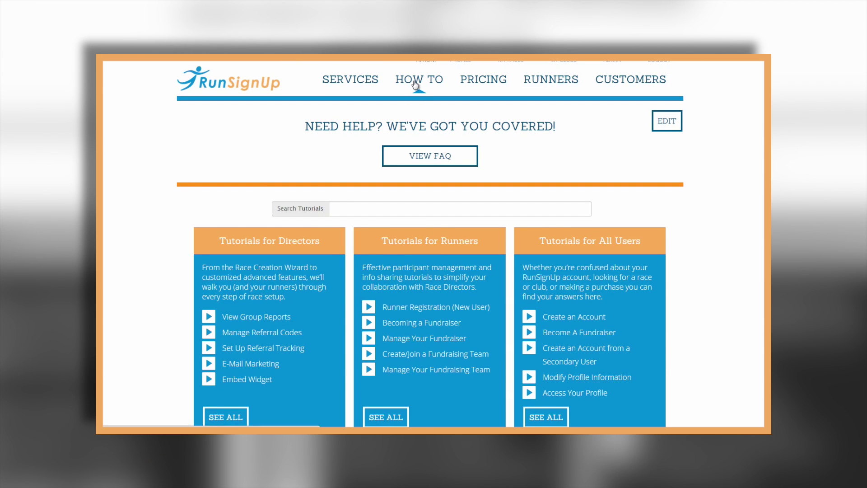